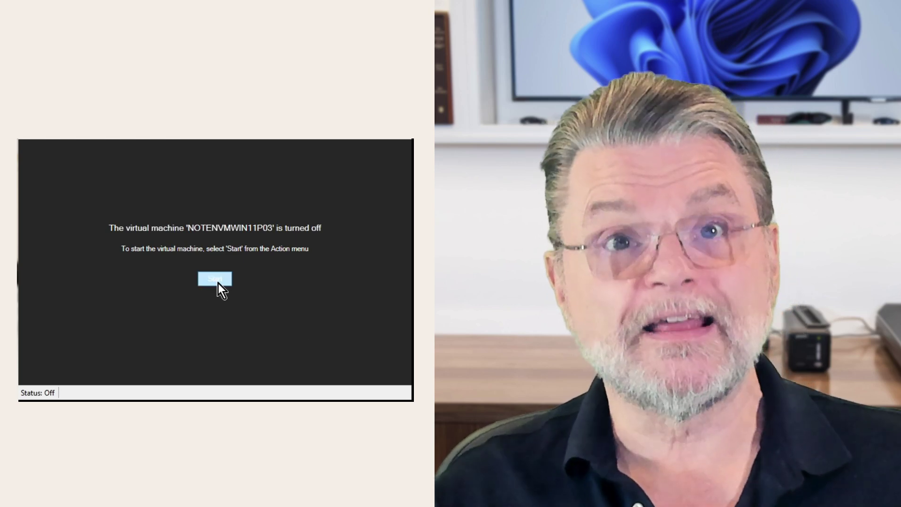
- Power on the VM, keep English (United States) settings, and start installing Windows
left_click(217, 282)
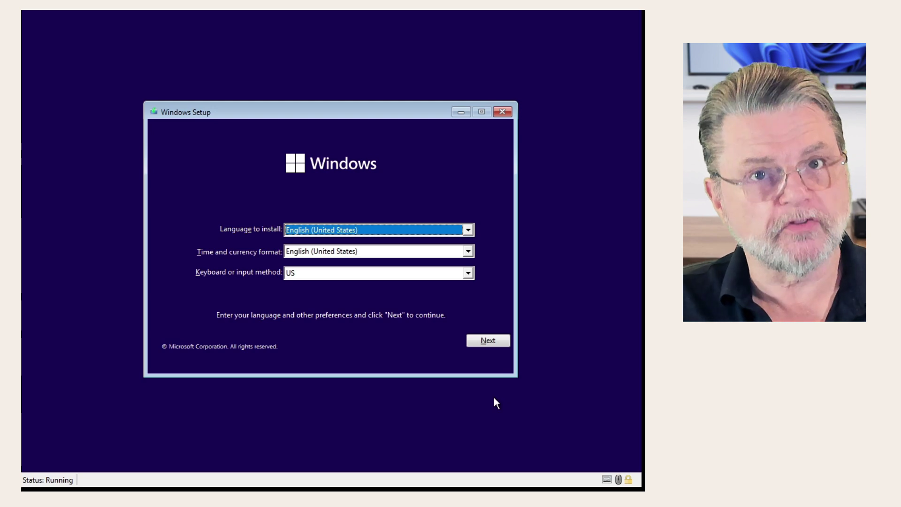
left_click(488, 340)
left_click(342, 244)
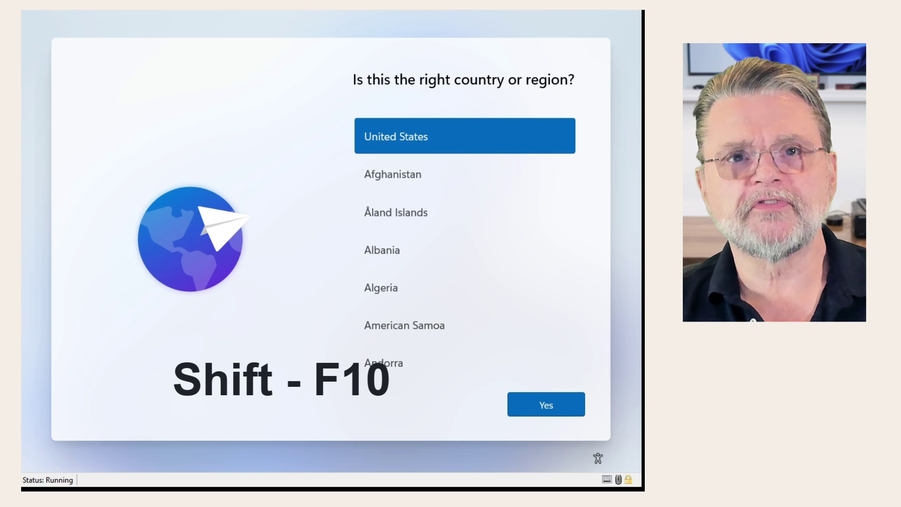
- Run oobe\bypassnro in an administrator Command Prompt so setup restarts
key("shift+F10")
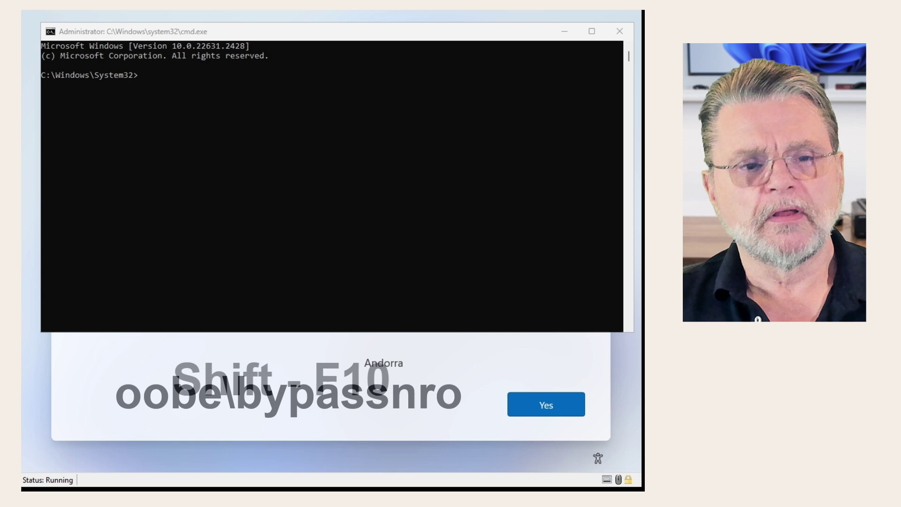
type("oobe\\")
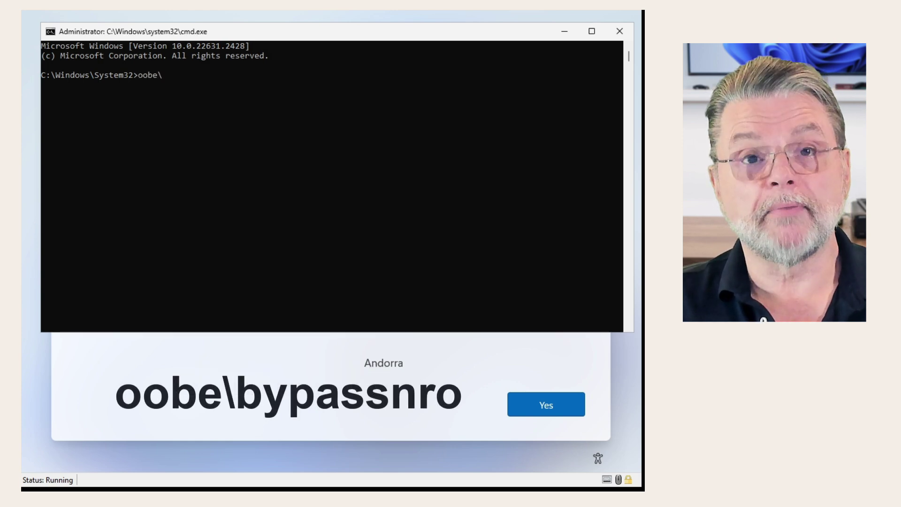
type("bypassnro")
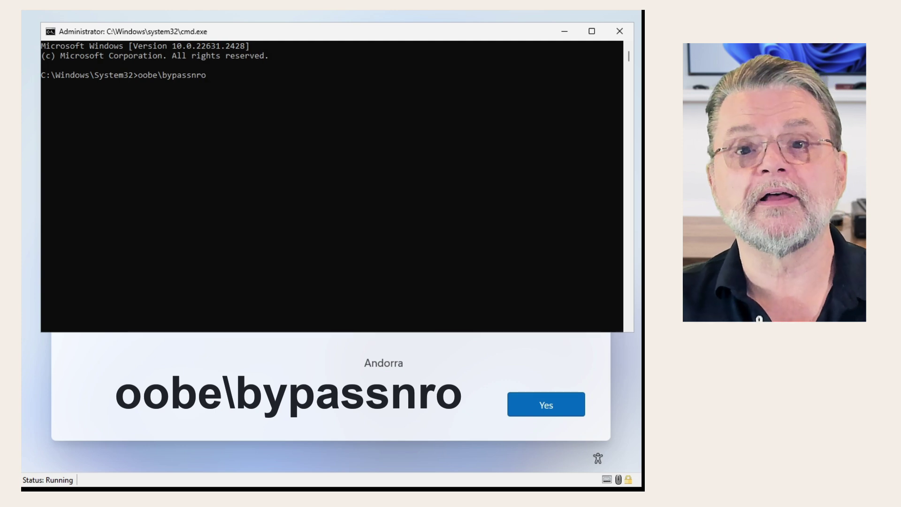
key("Return")
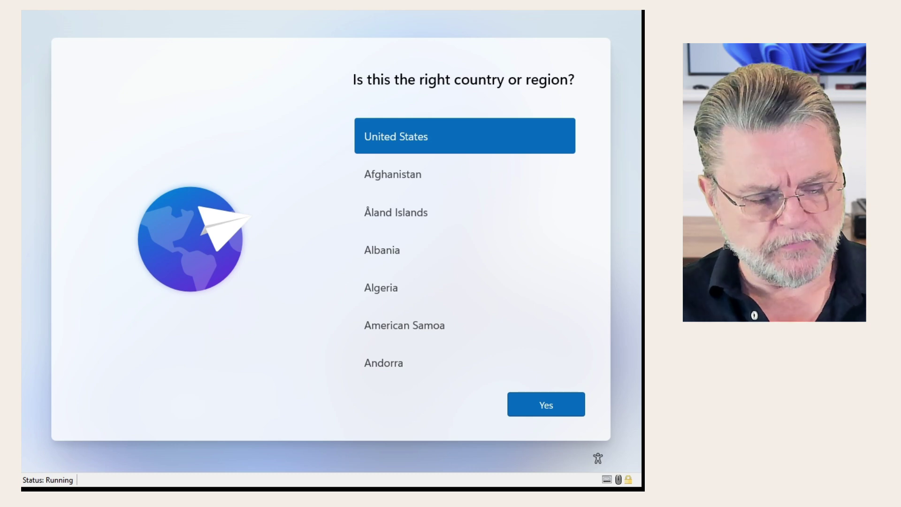
- Release the network address with ipconfig /release in Command Prompt, then close it
key("Tab")
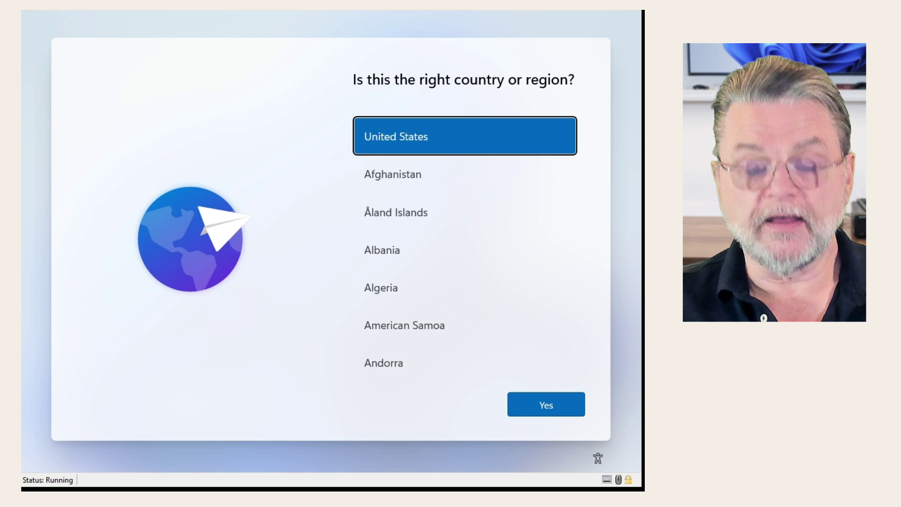
key("shift+F10")
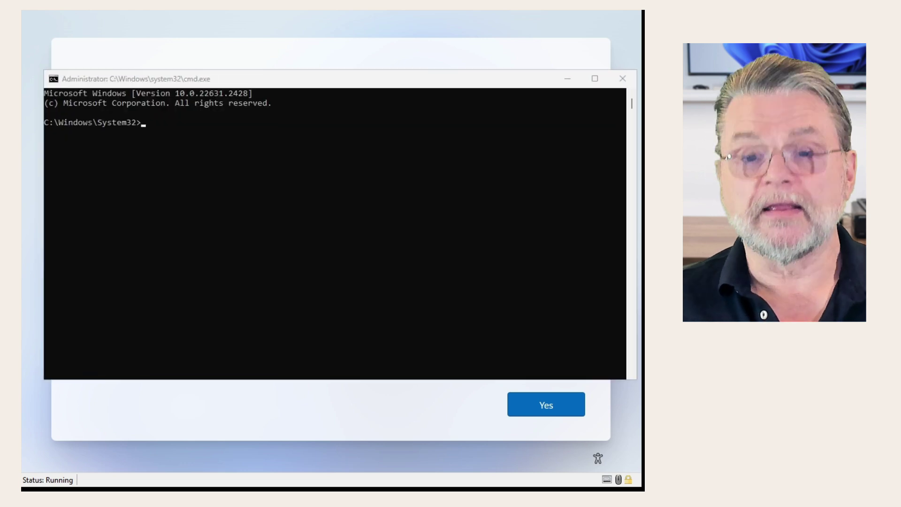
left_click(460, 153)
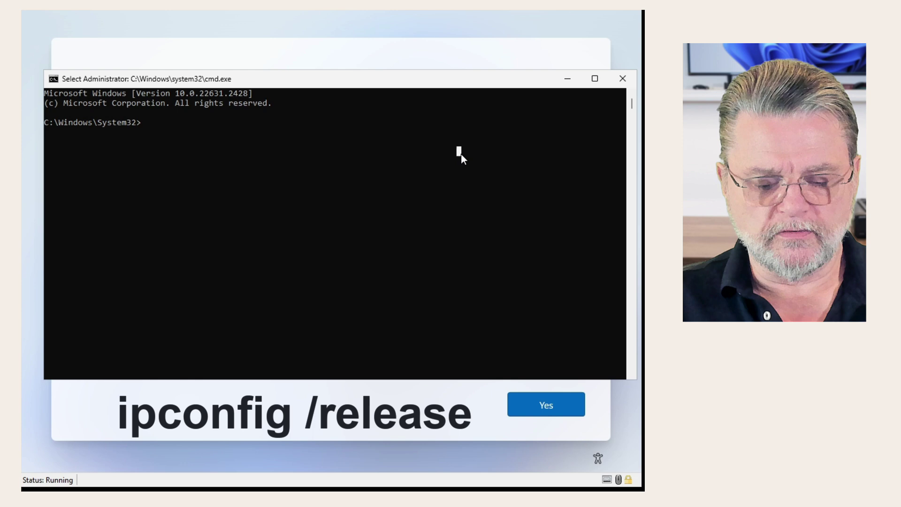
type("ipc")
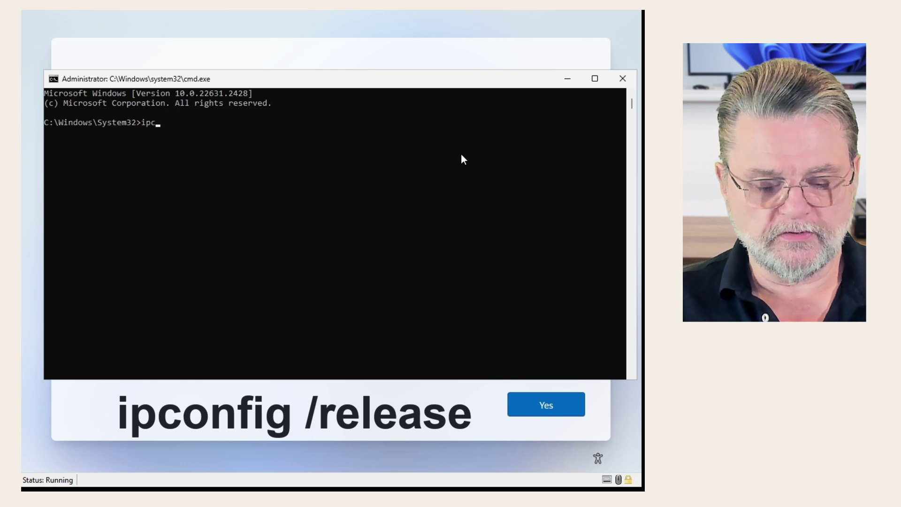
type("onfig /release")
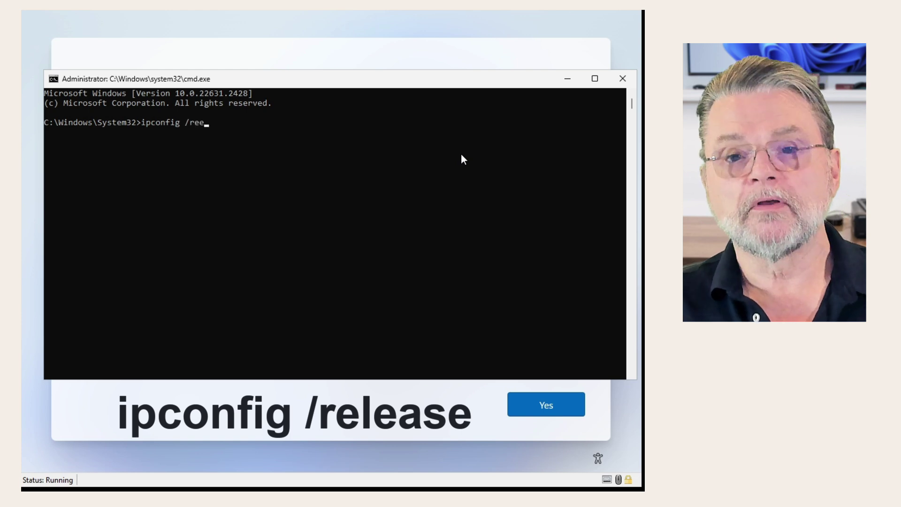
key("Return")
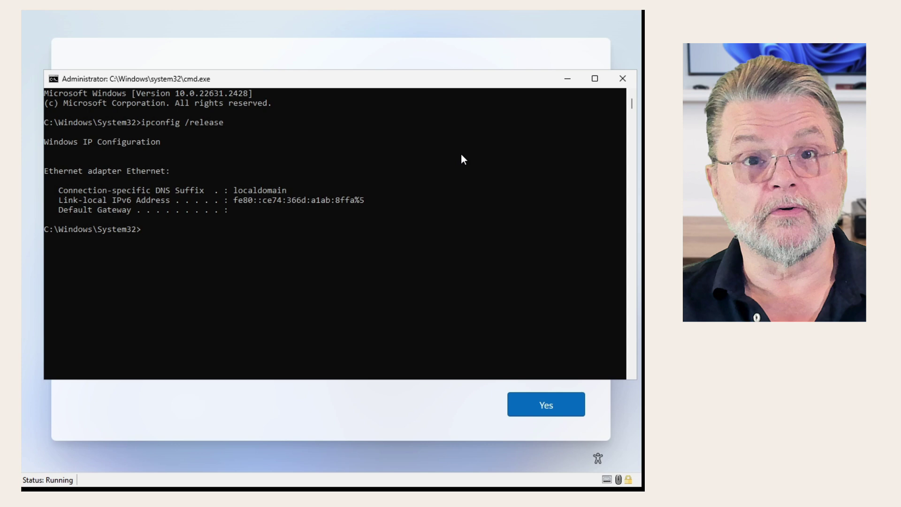
left_click(622, 78)
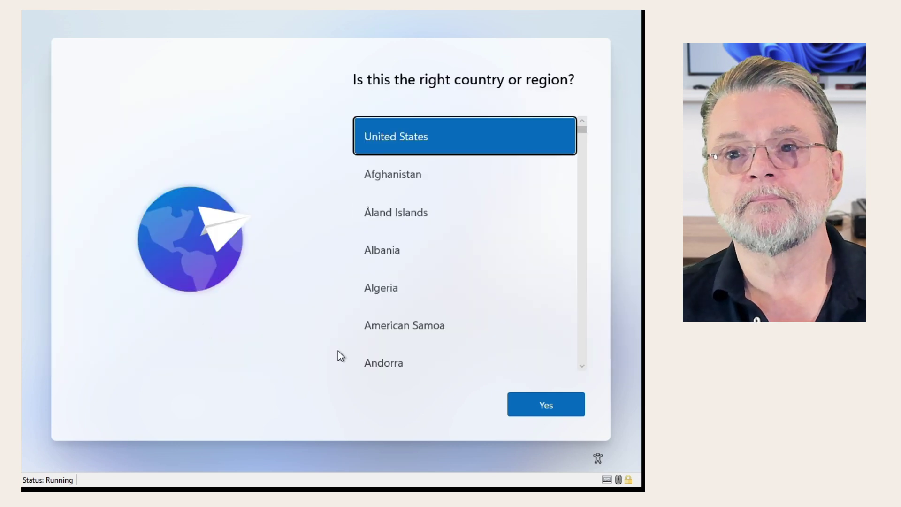
- Confirm United States and the US keyboard, skip a second layout, and continue without internet in limited setup
left_click(547, 404)
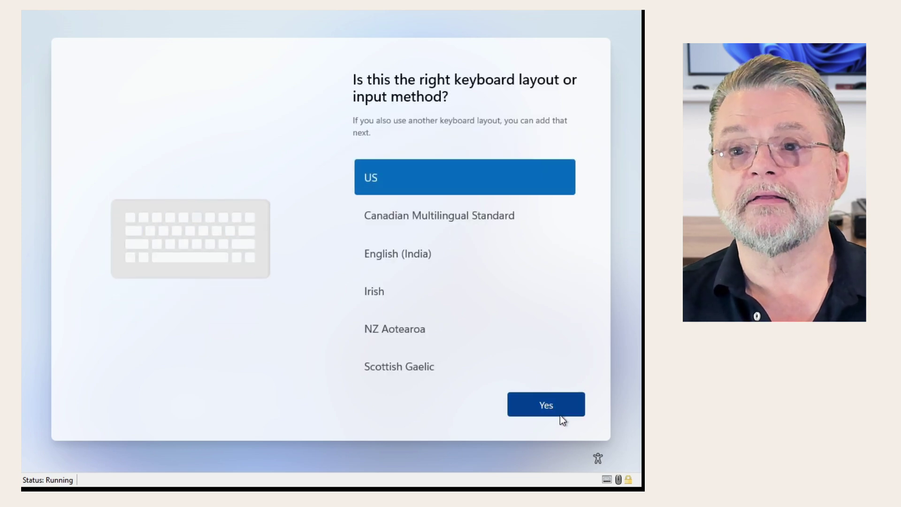
left_click(555, 405)
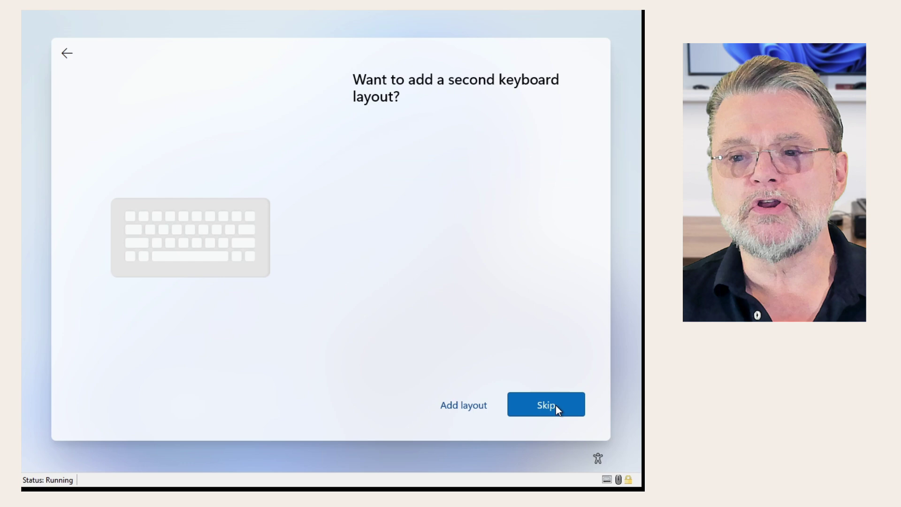
left_click(555, 405)
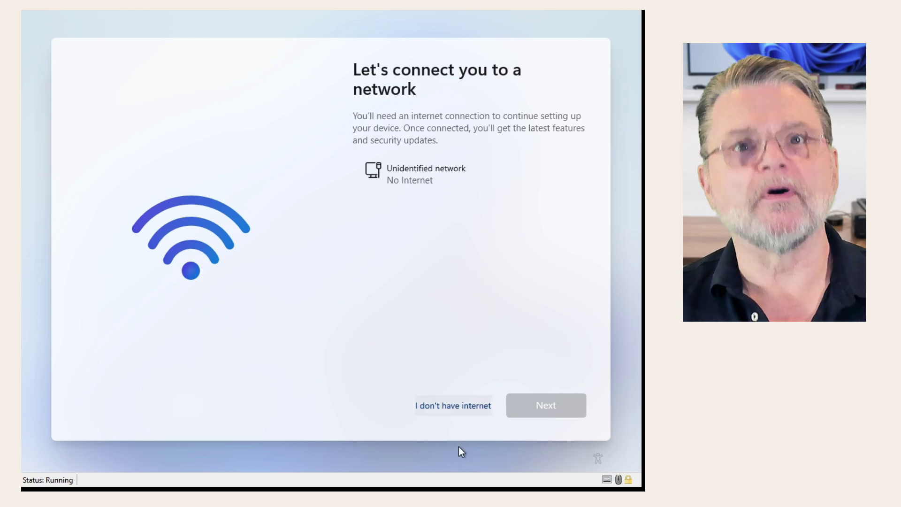
left_click(455, 406)
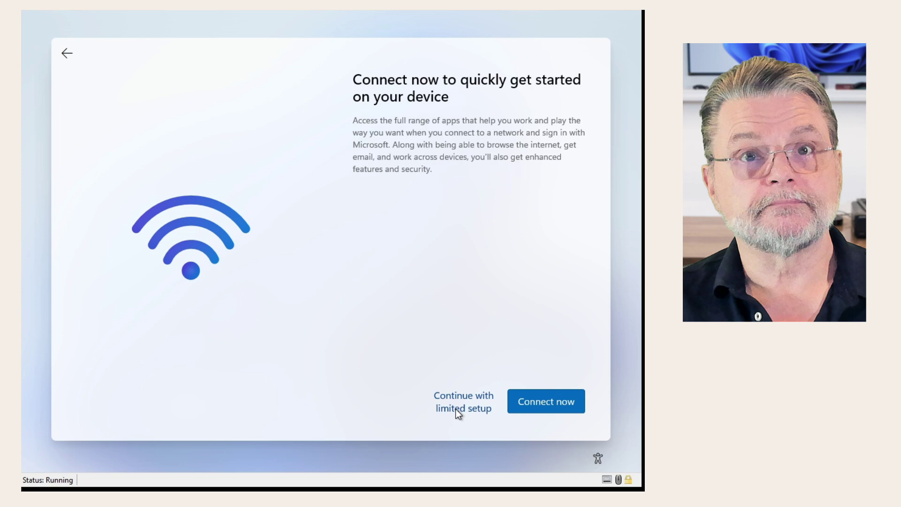
left_click(481, 414)
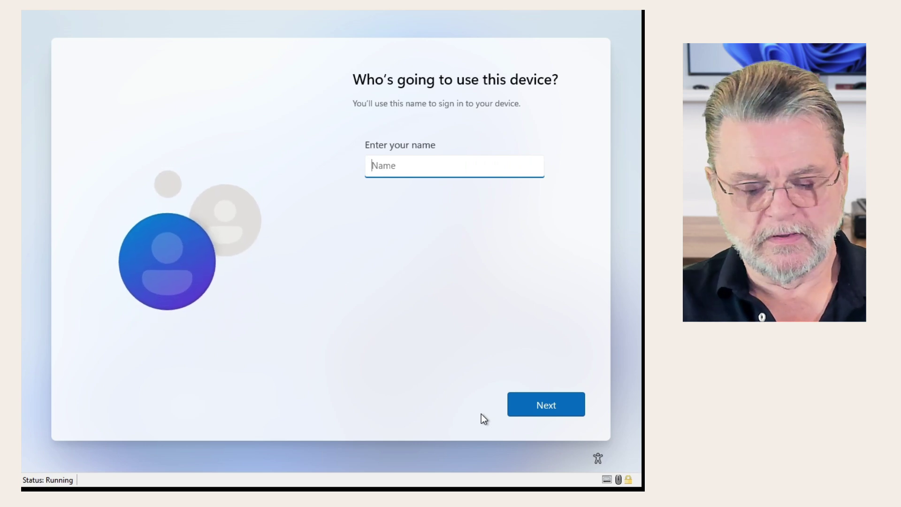
type("leon")
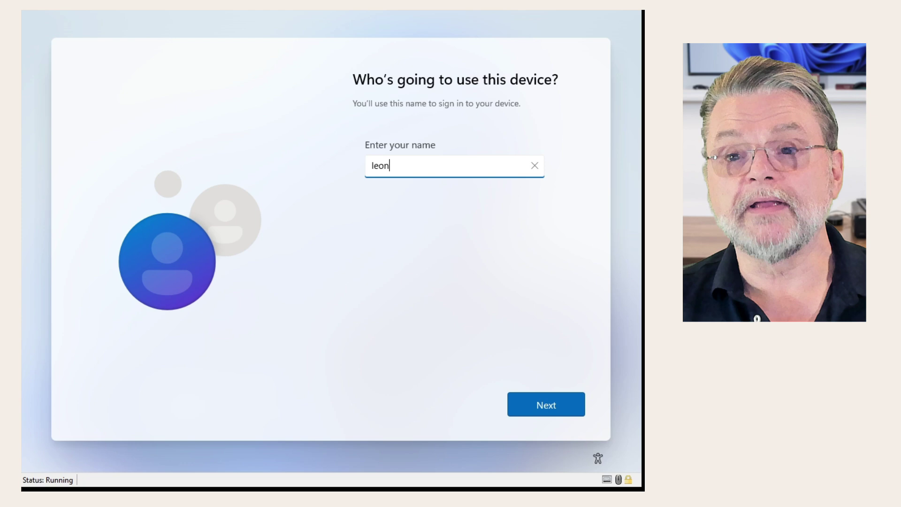
- Keep the account name leon, then enter and confirm its password
left_click(550, 407)
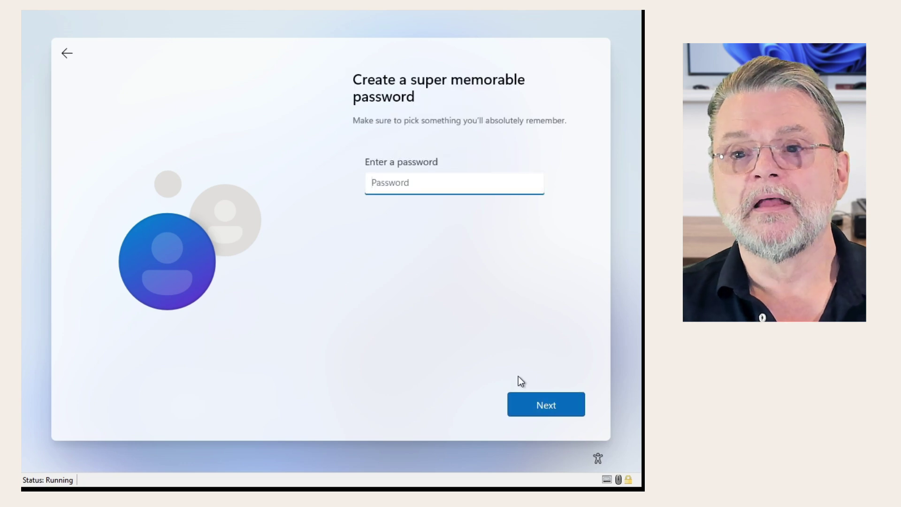
type("Passwo")
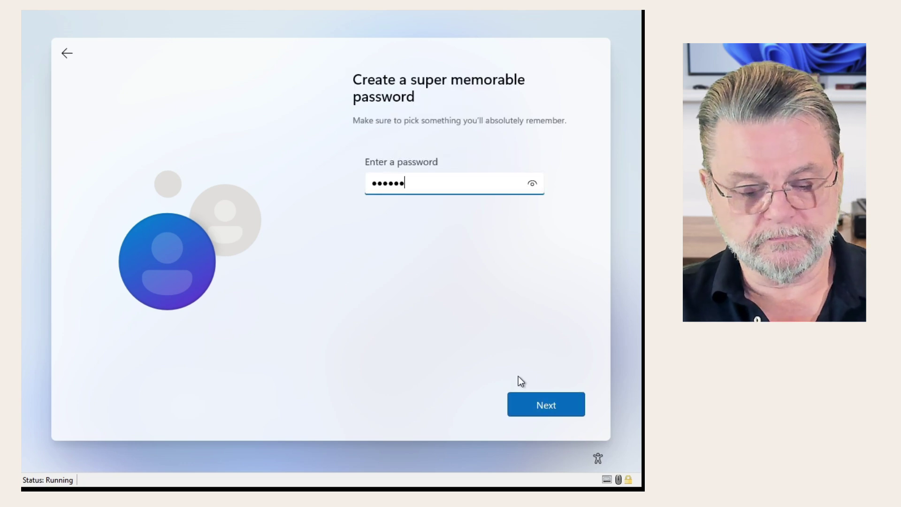
left_click(539, 404)
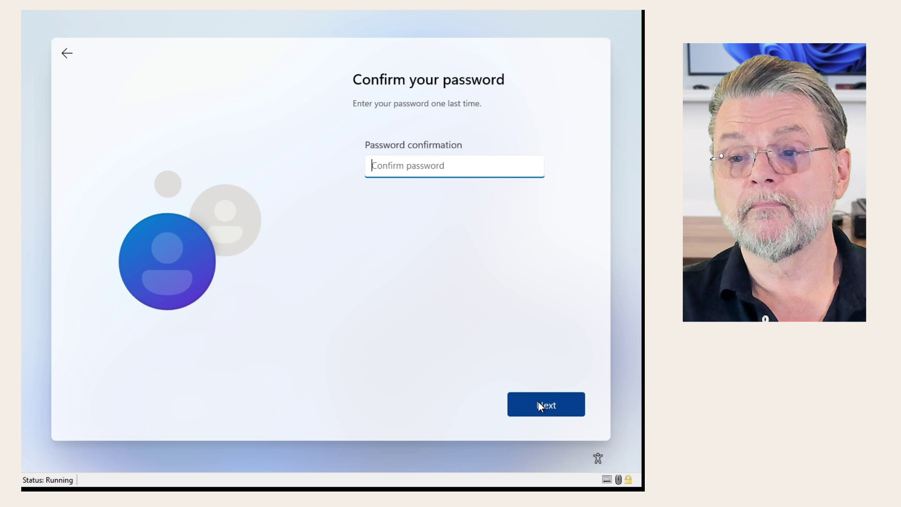
type("Passwo")
left_click(538, 401)
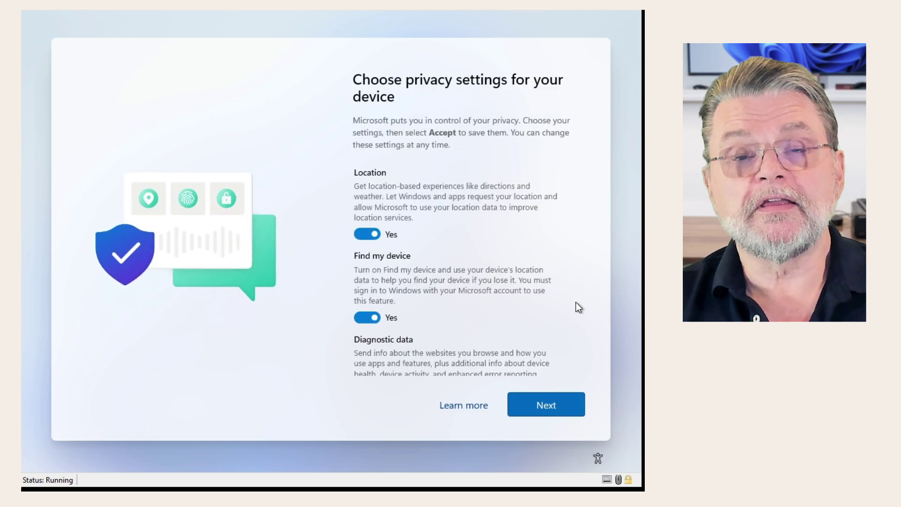
scroll(396, 212, "down", 3)
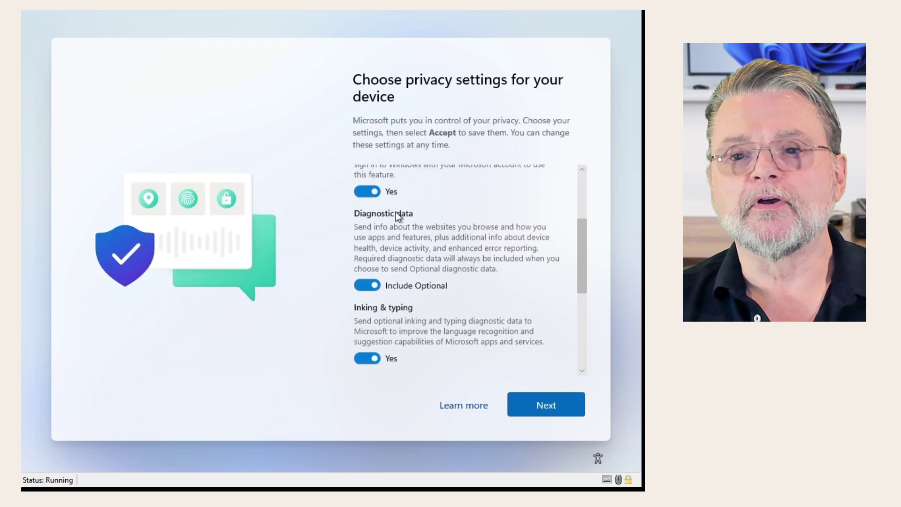
scroll(396, 212, "up", 3)
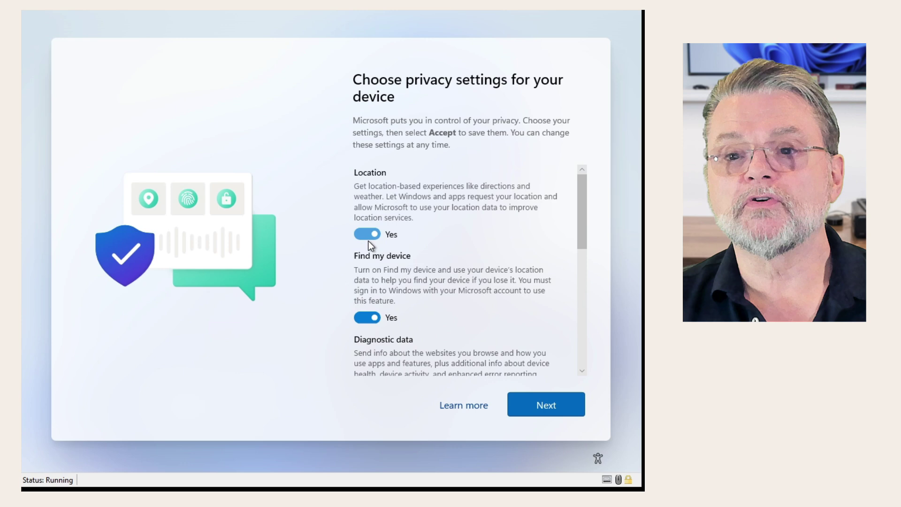
- Turn off location, Find my device, optional diagnostics, inking, tailored experiences and advertising ID, then accept
left_click(367, 239)
left_click(359, 309)
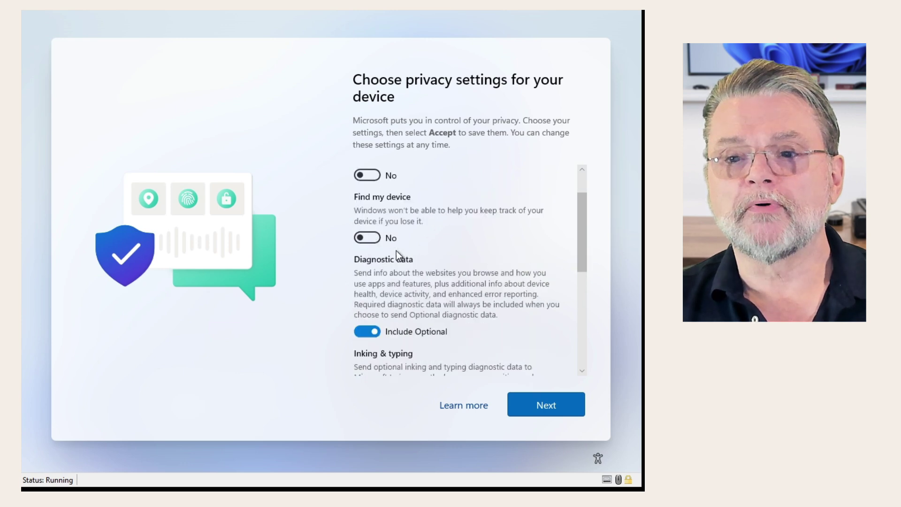
scroll(397, 250, "down", 2)
left_click(366, 253)
left_click(363, 322)
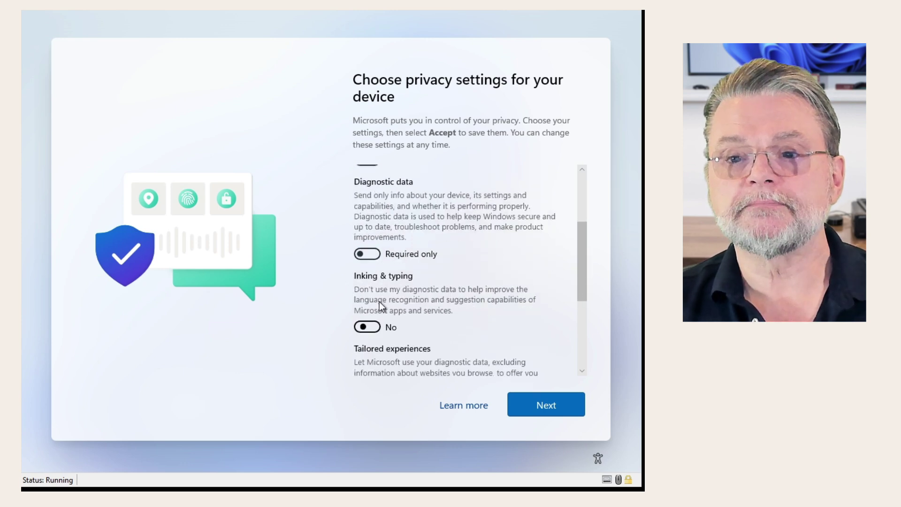
scroll(380, 302, "down", 3)
left_click(365, 236)
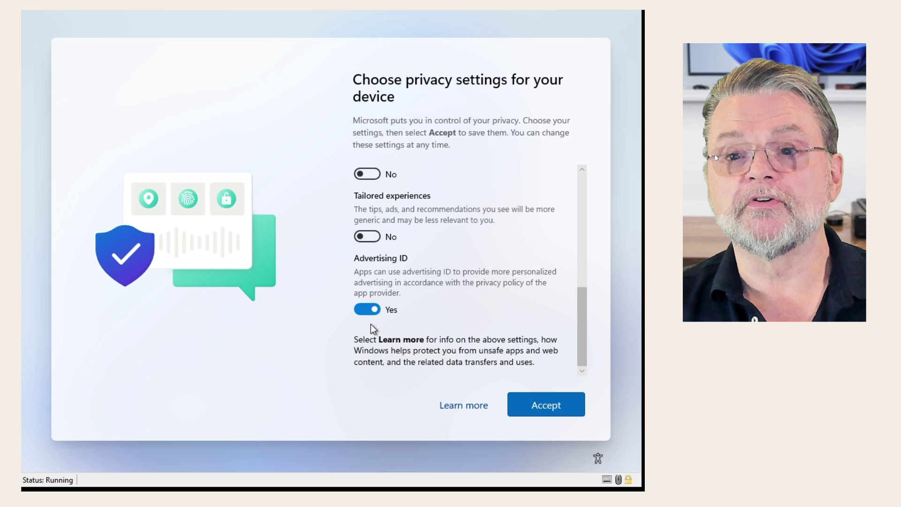
left_click(362, 311)
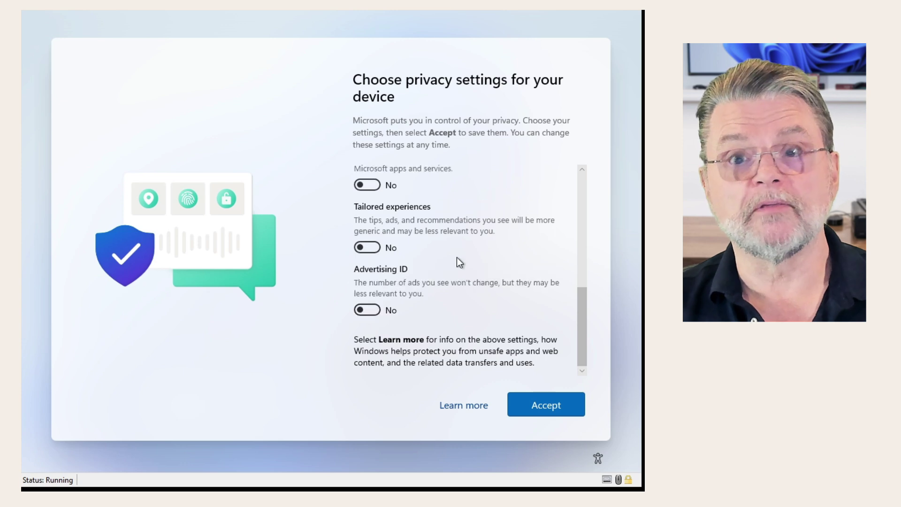
left_click(552, 408)
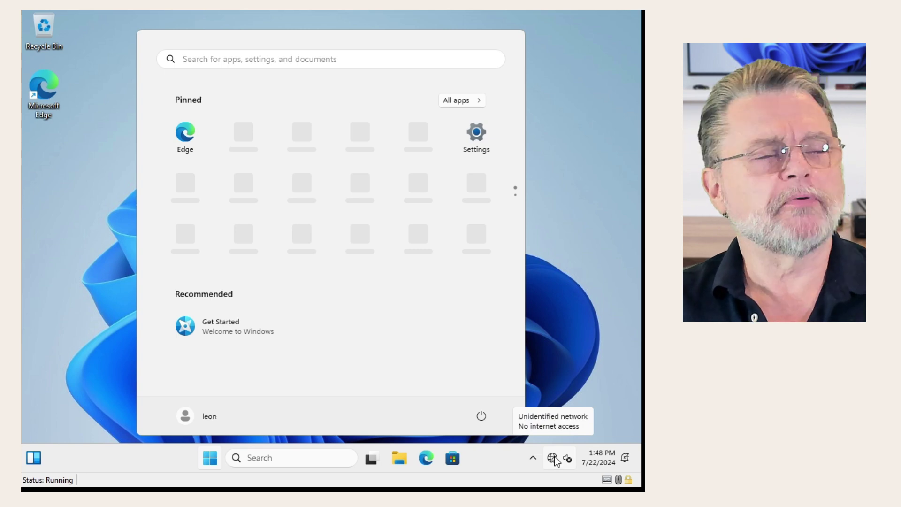
- Sign out of leon from the Start button's context menu
right_click(208, 460)
mouse_move(197, 405)
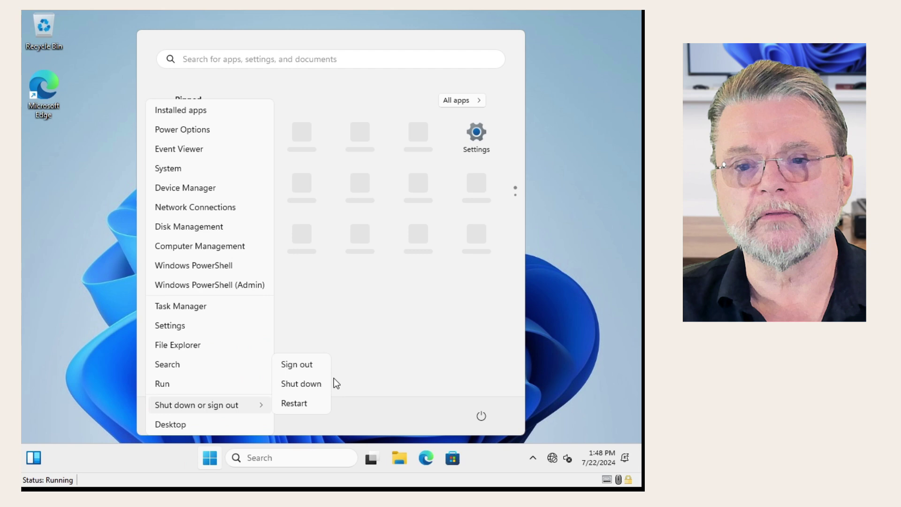
left_click(293, 405)
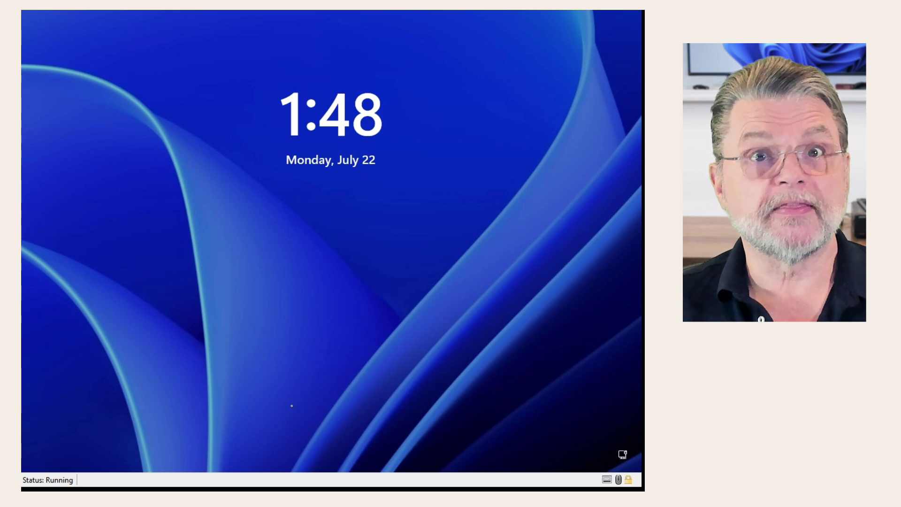
- Dismiss the lock screen and sign in as leon with the password
left_click(455, 331)
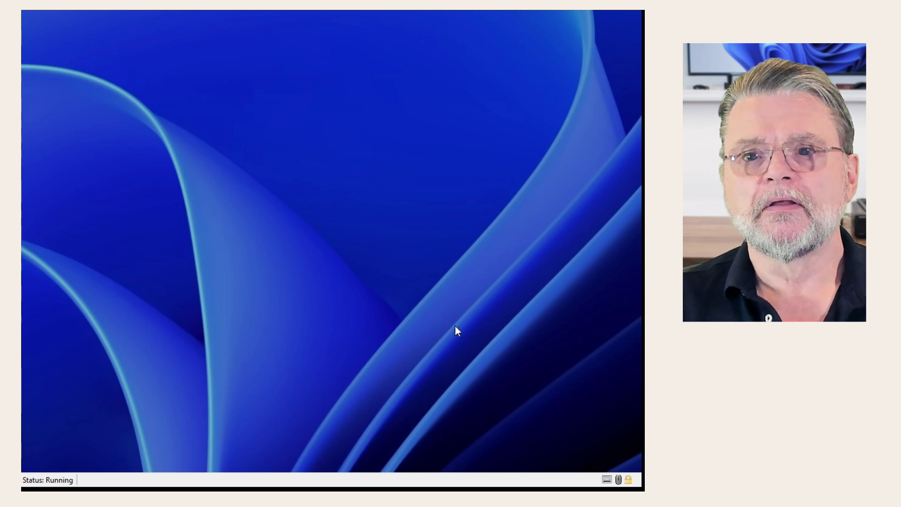
left_click(470, 374)
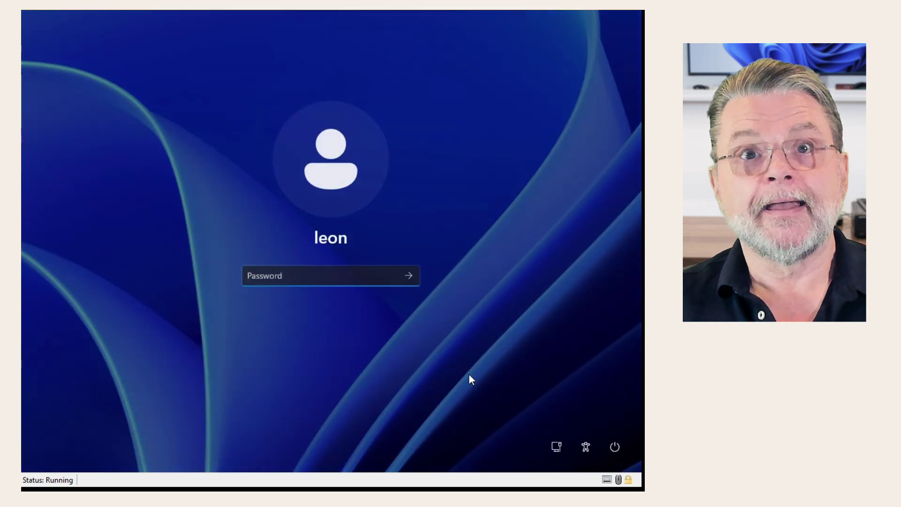
type("••••")
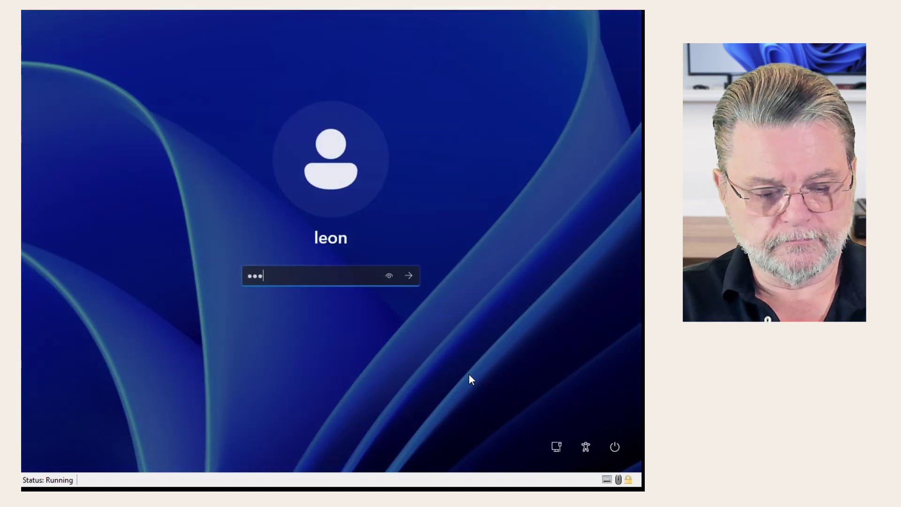
type("••••")
key("Return")
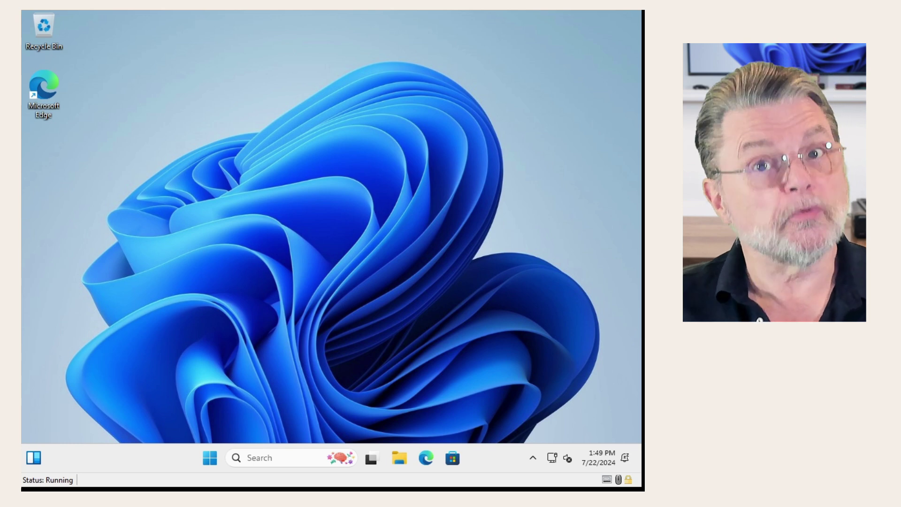
left_click(208, 463)
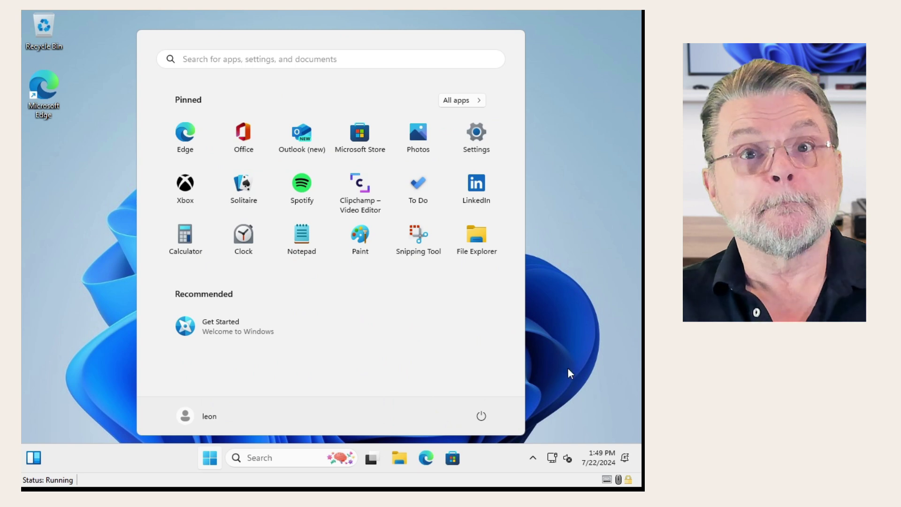
left_click(594, 366)
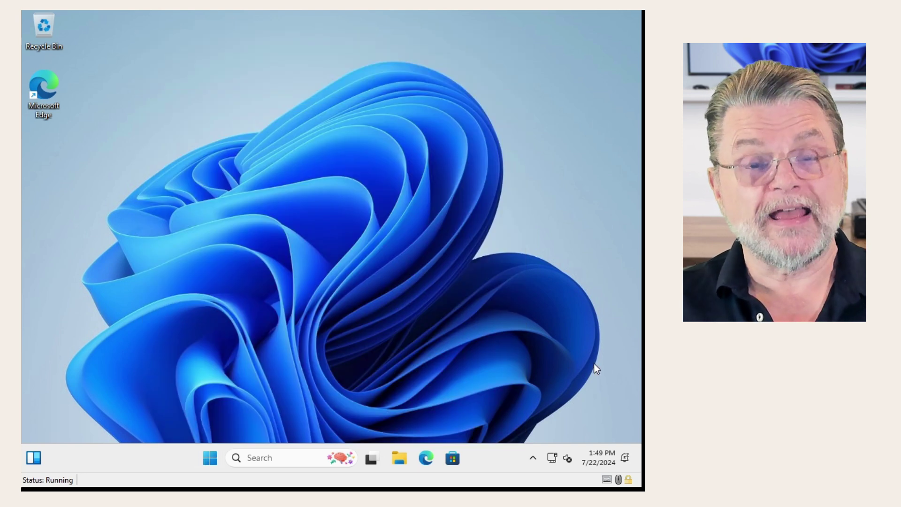